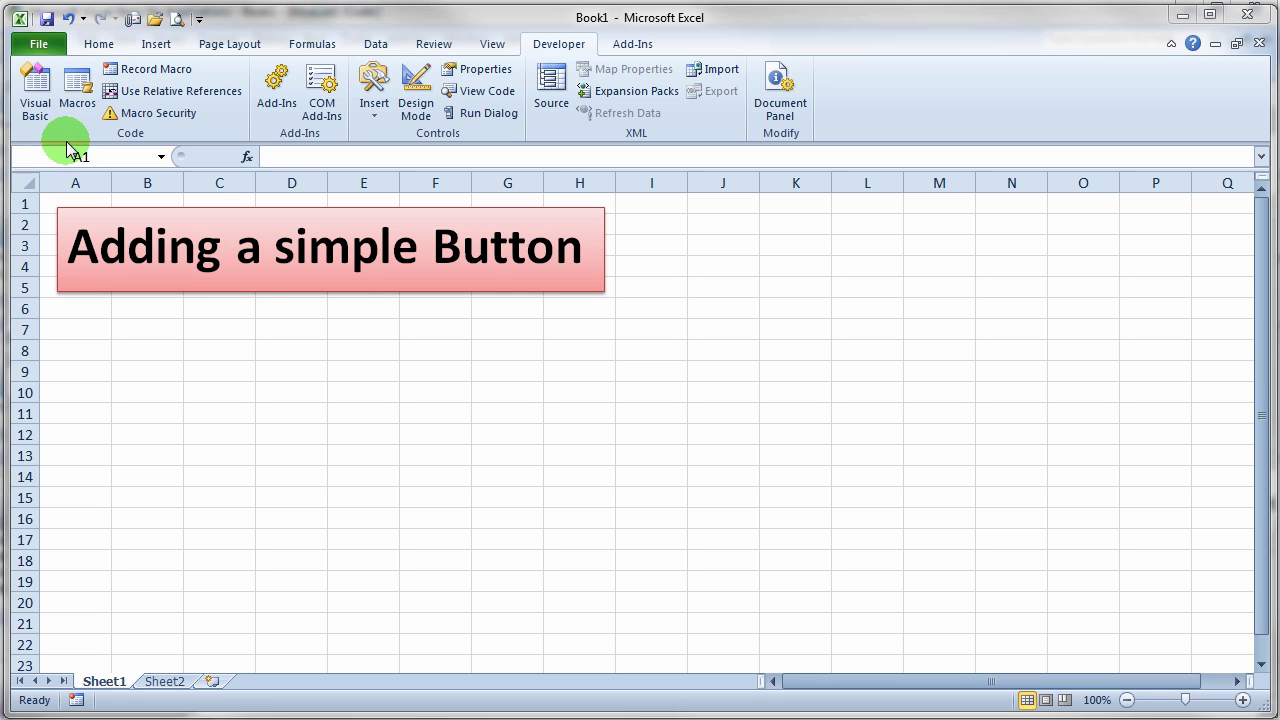
Step: Review the demo macro's code in the Visual Basic editor and return to the worksheet
left_click(40, 95)
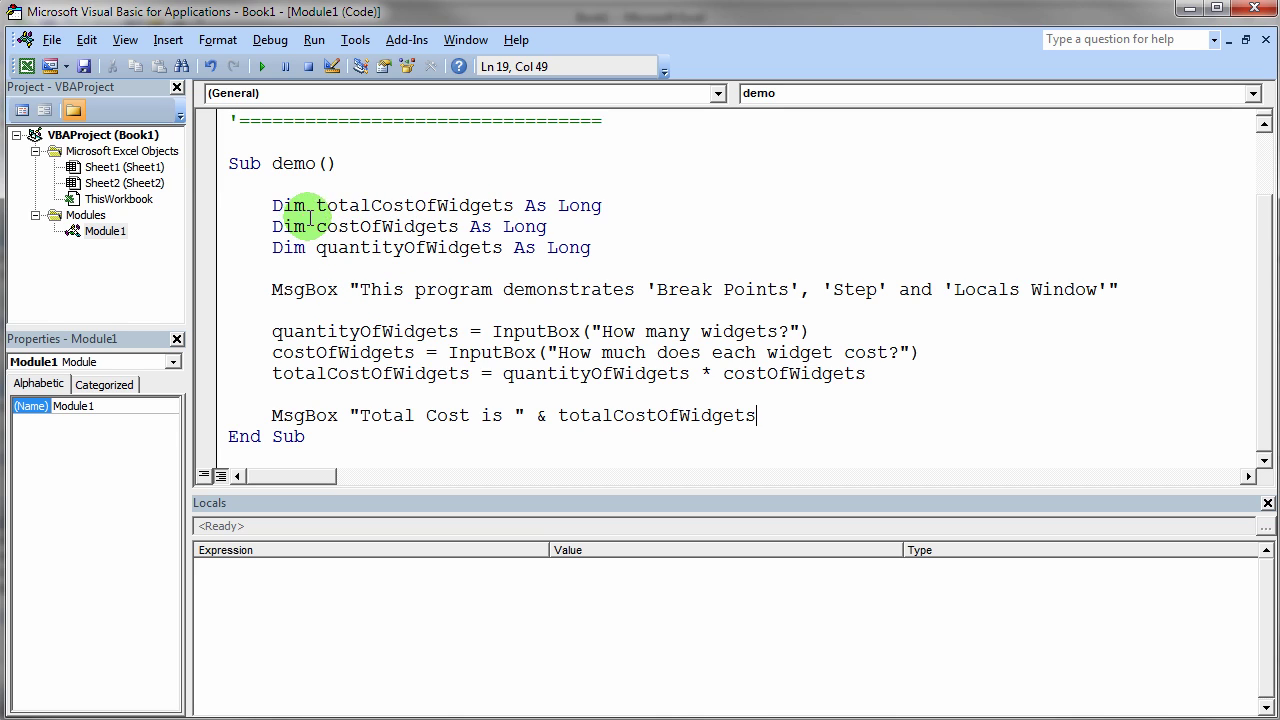
left_click(27, 67)
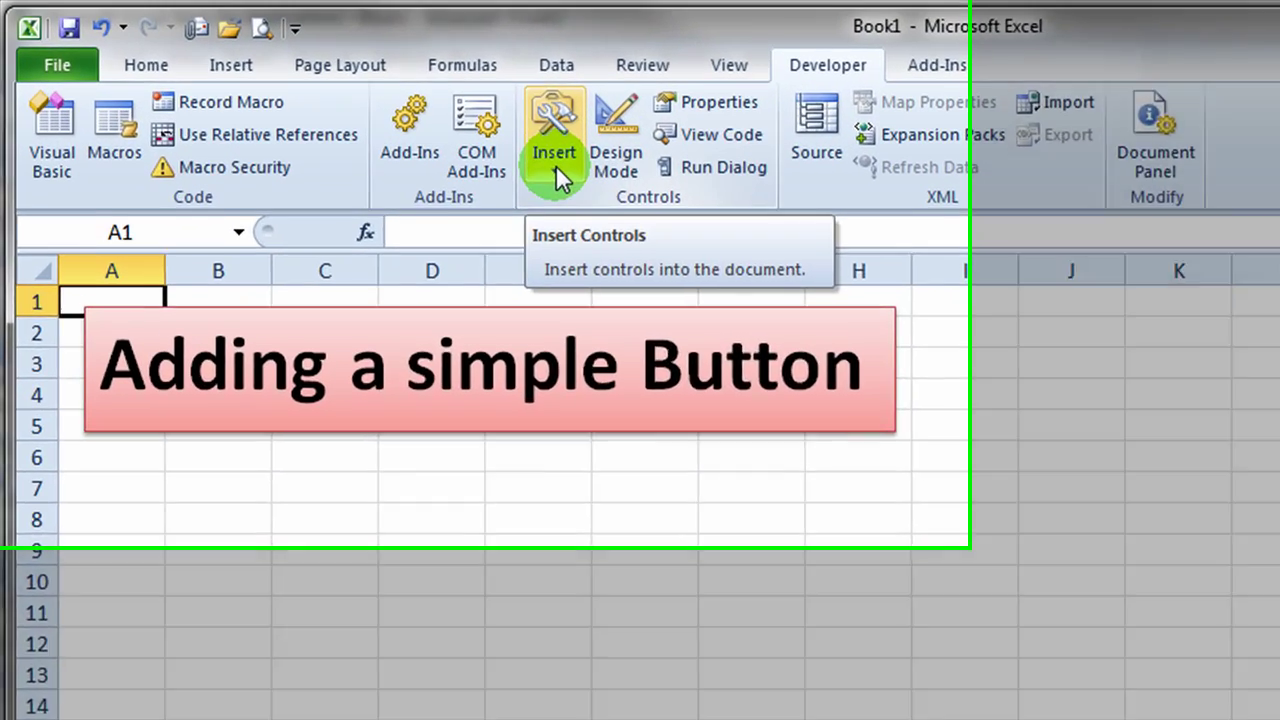
Step: Insert a Form Controls button over about B6:D9 on Sheet1 and assign the demo macro to it
left_click(376, 110)
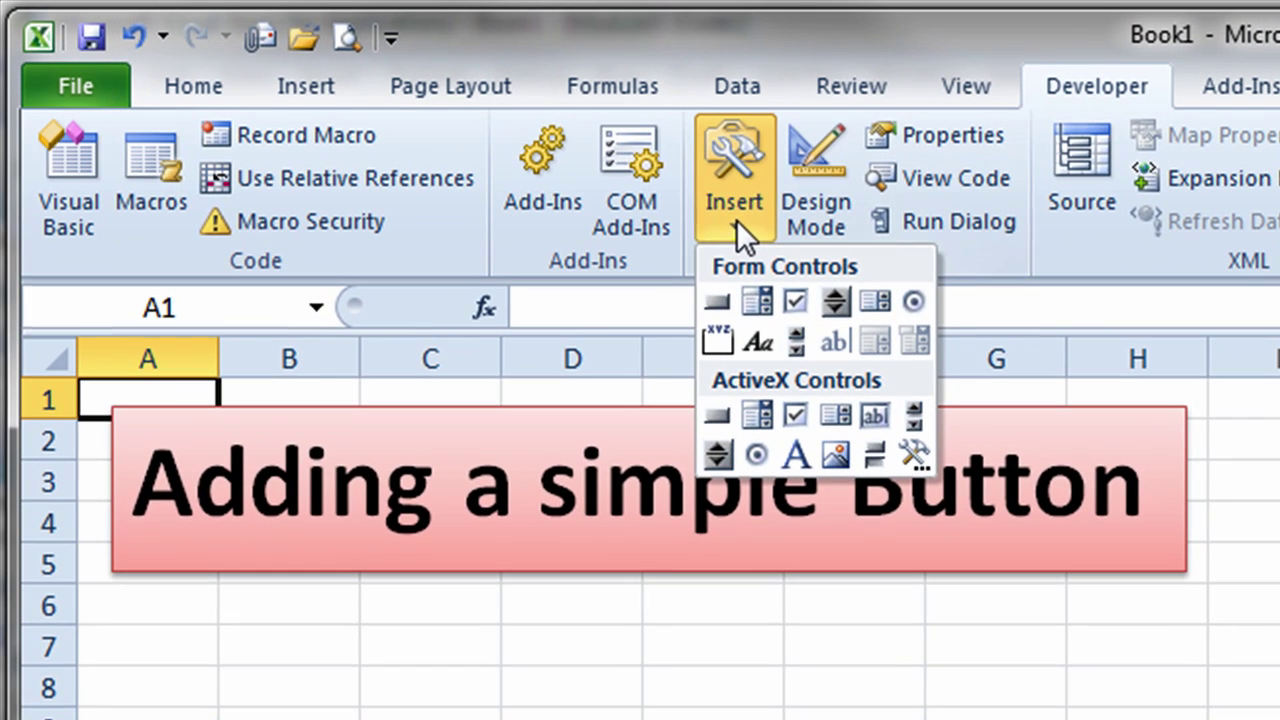
left_click(716, 297)
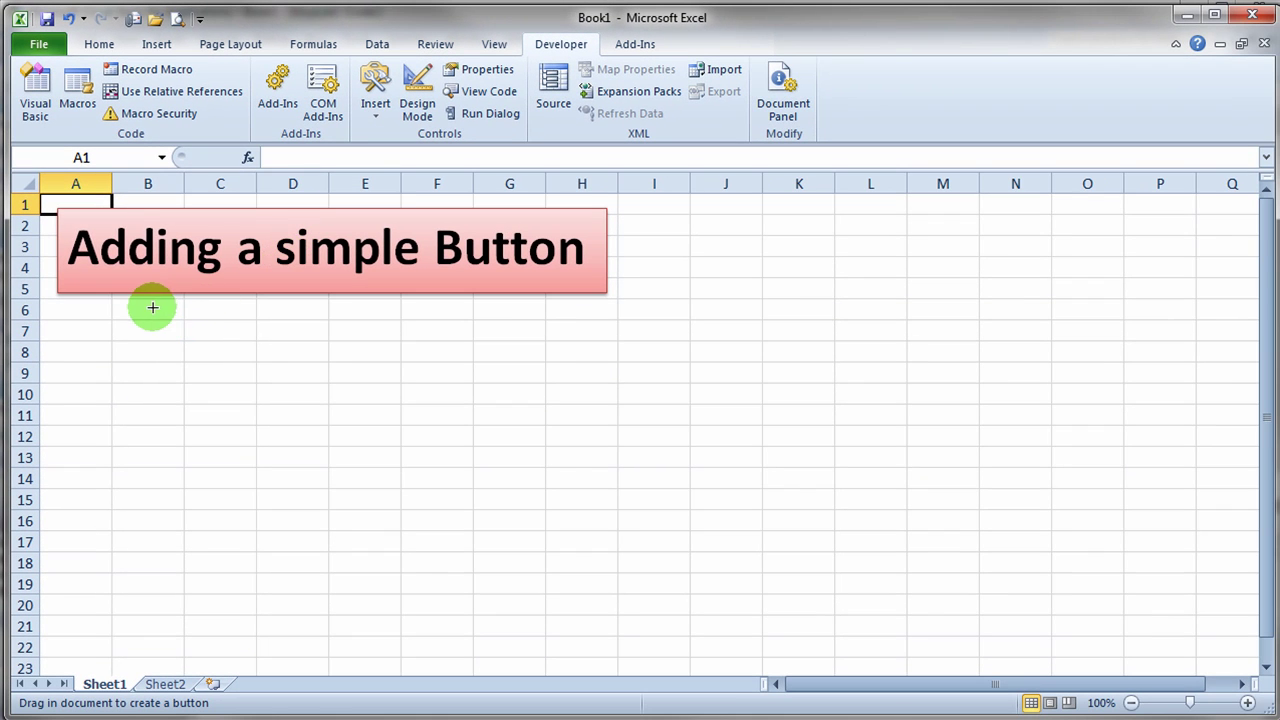
left_click_drag(152, 309, 269, 363)
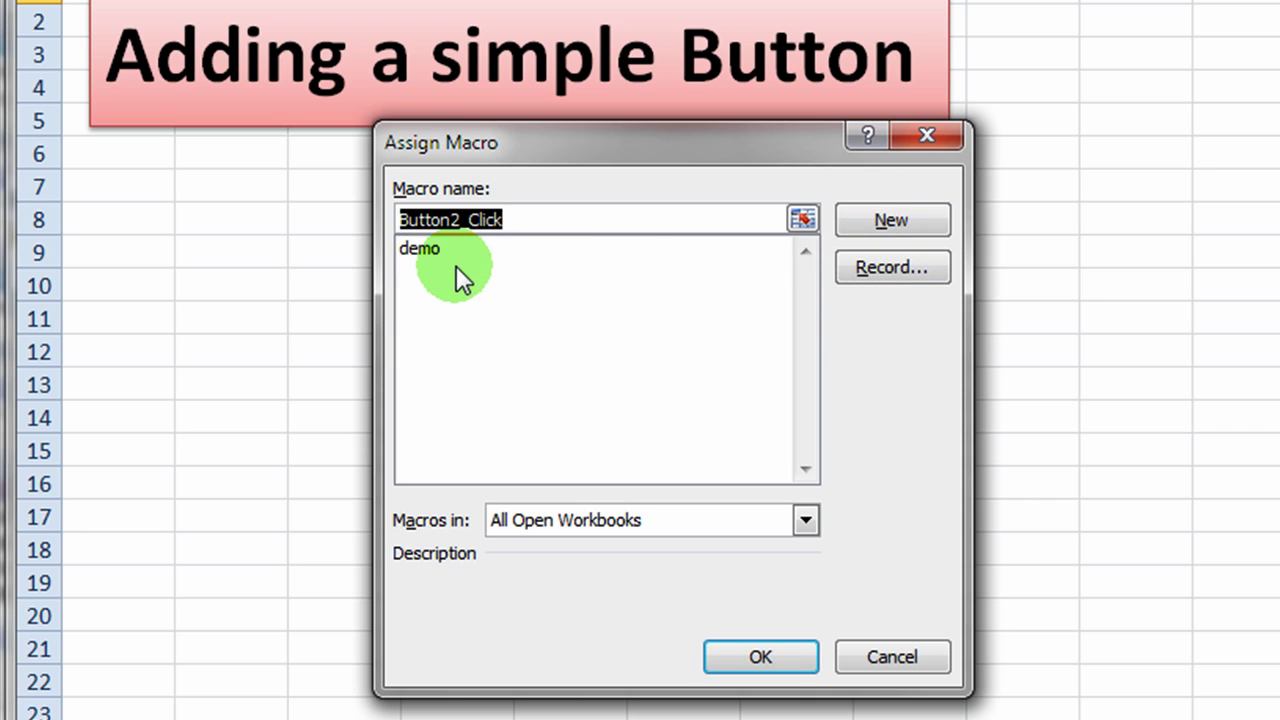
left_click(420, 250)
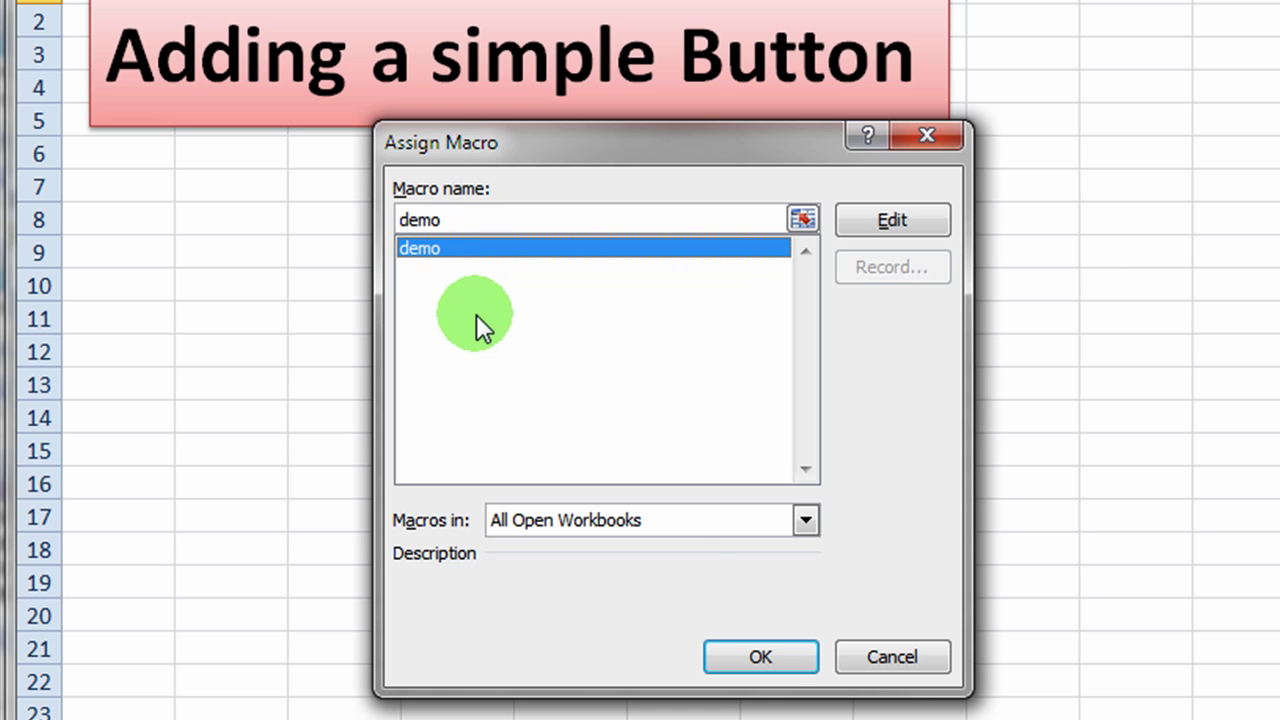
left_click(740, 657)
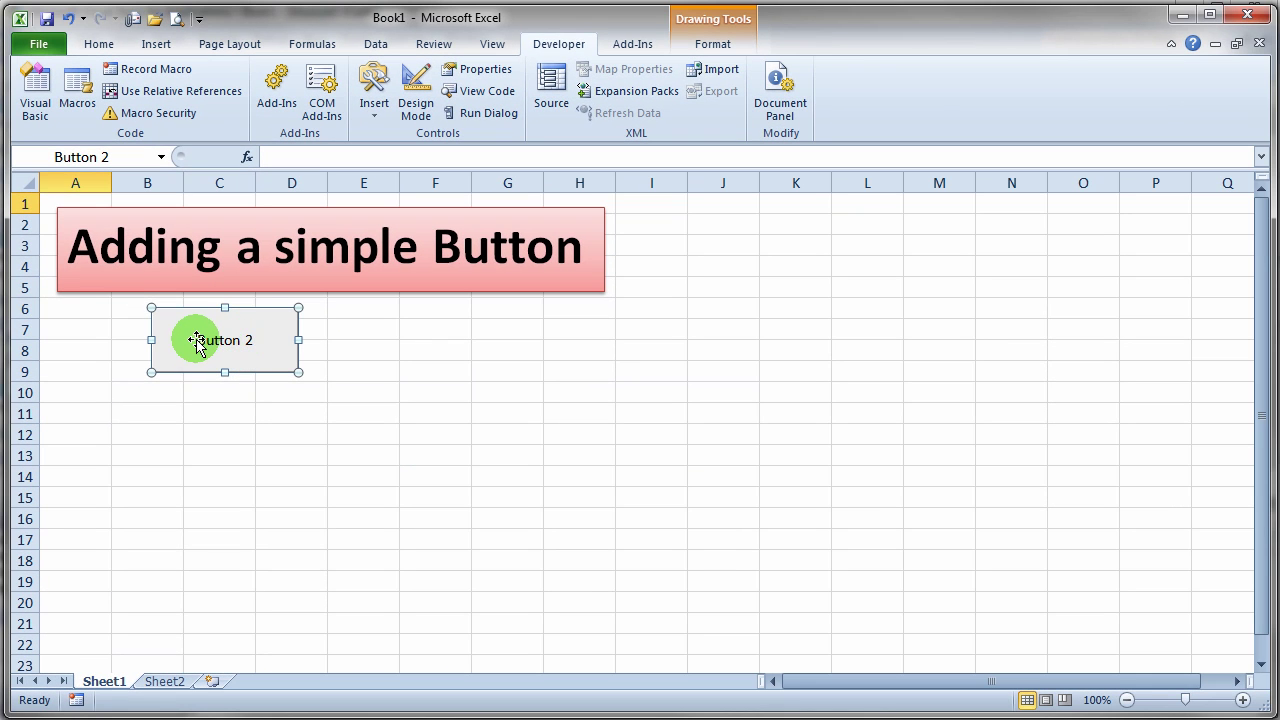
Step: Replace the new button's caption with "Click Me"
left_click(233, 341)
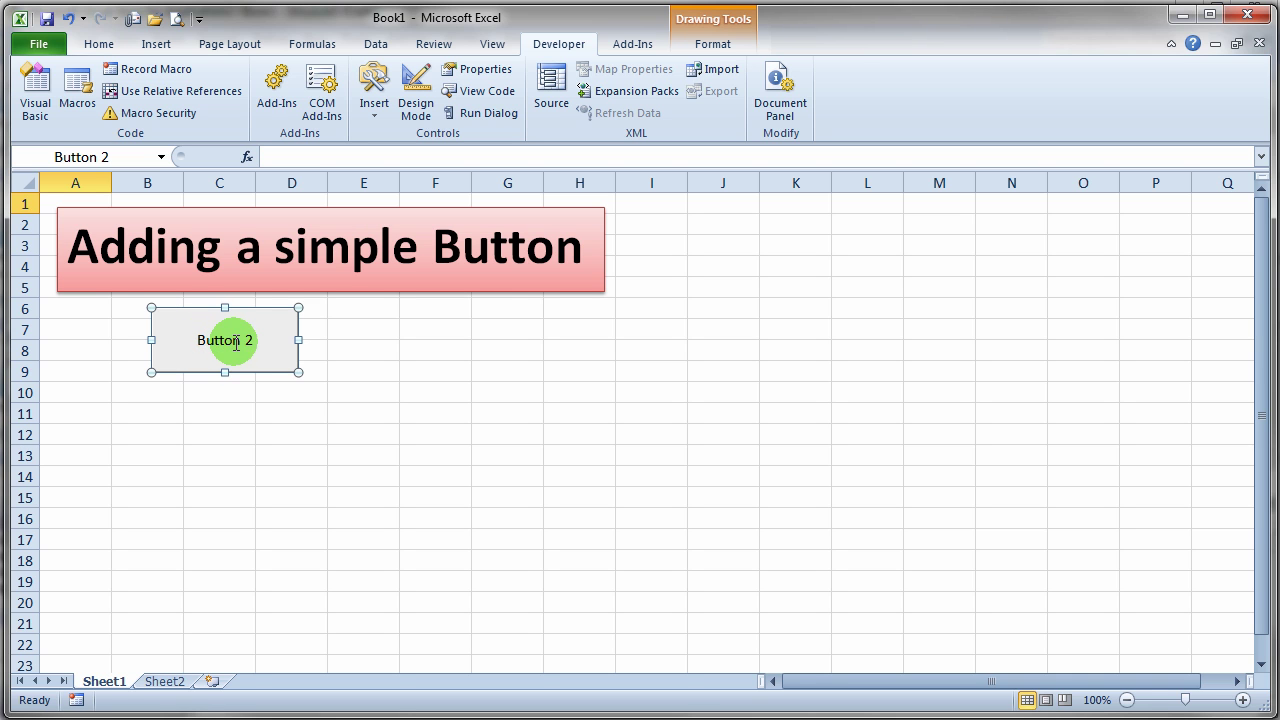
right_click(242, 343)
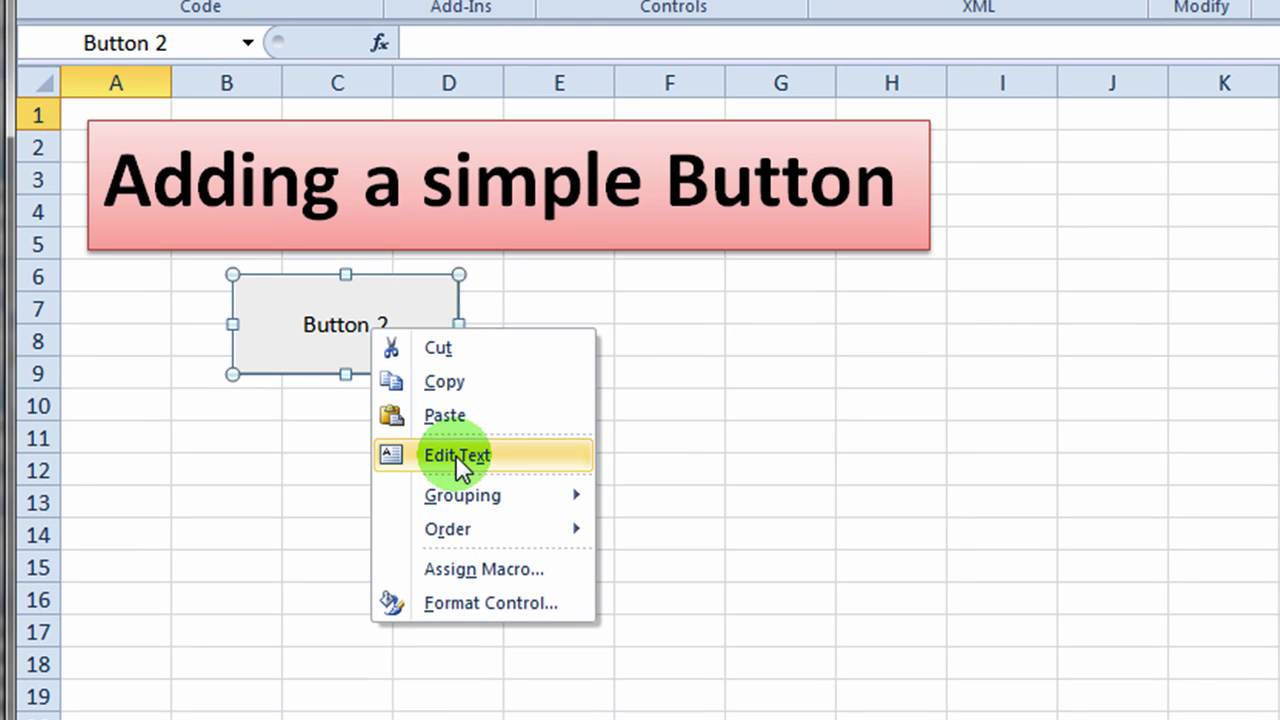
left_click(395, 455)
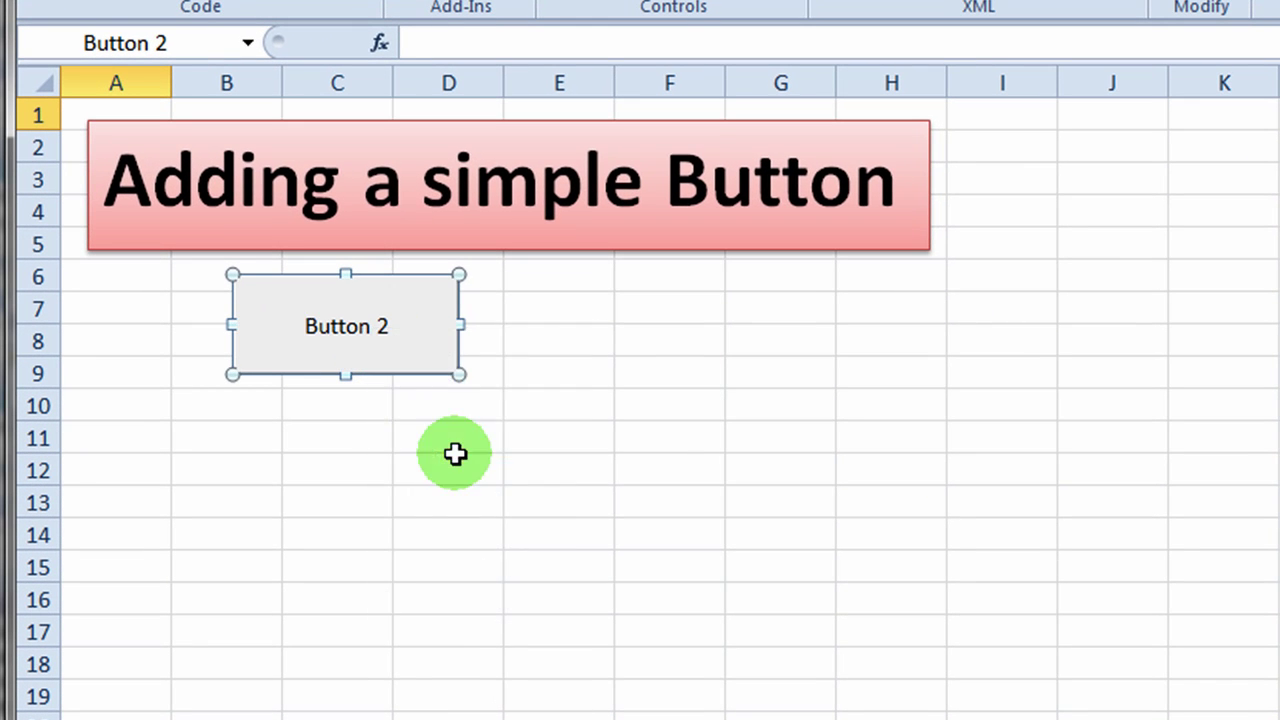
key("Delete")
key("Delete")
key("Delete")
key("Delete")
key("Delete")
key("Delete")
key("Delete")
key("Delete")
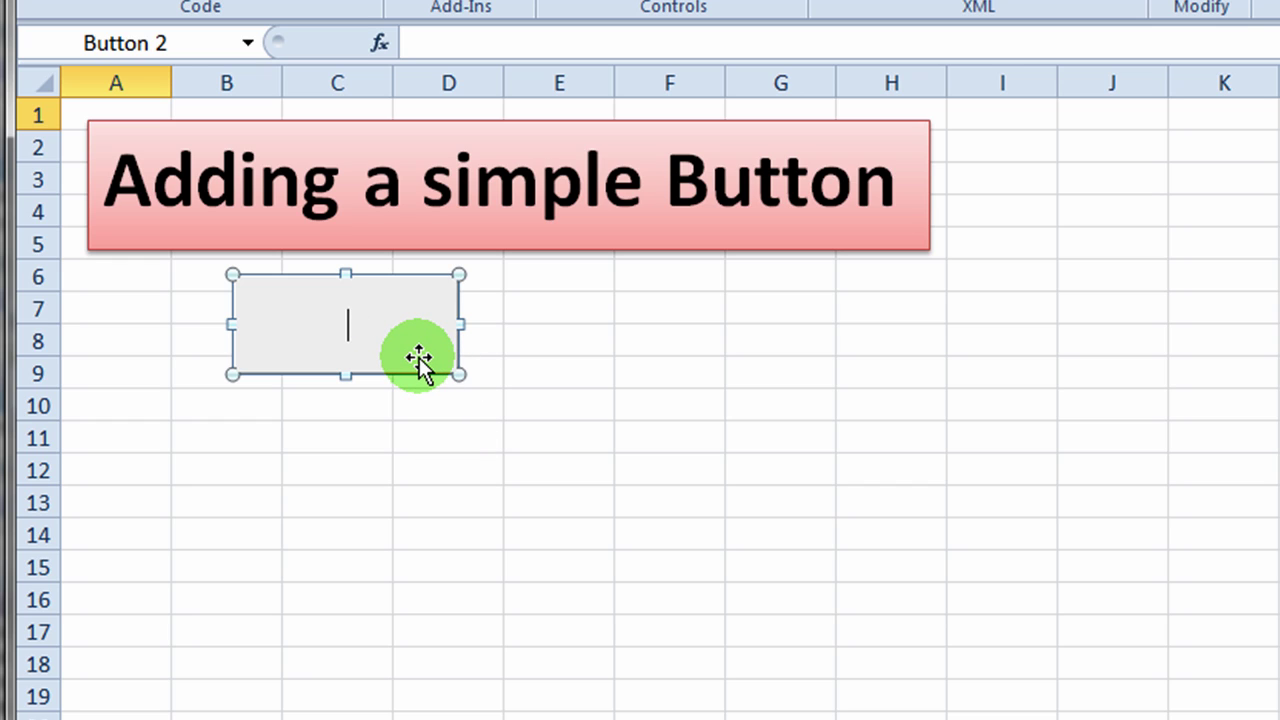
type("Click Me")
Step: Try to format the button's caption in bold at font size 18, and deselect the button
right_click(416, 322)
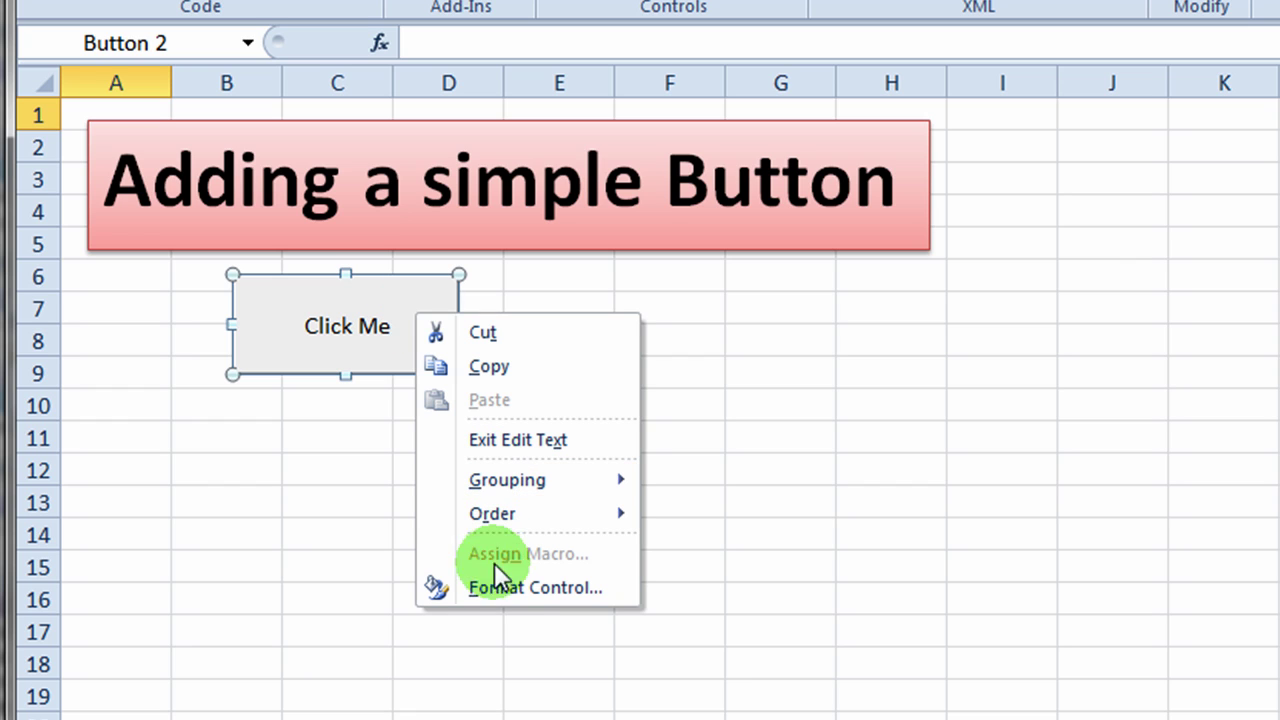
left_click(517, 589)
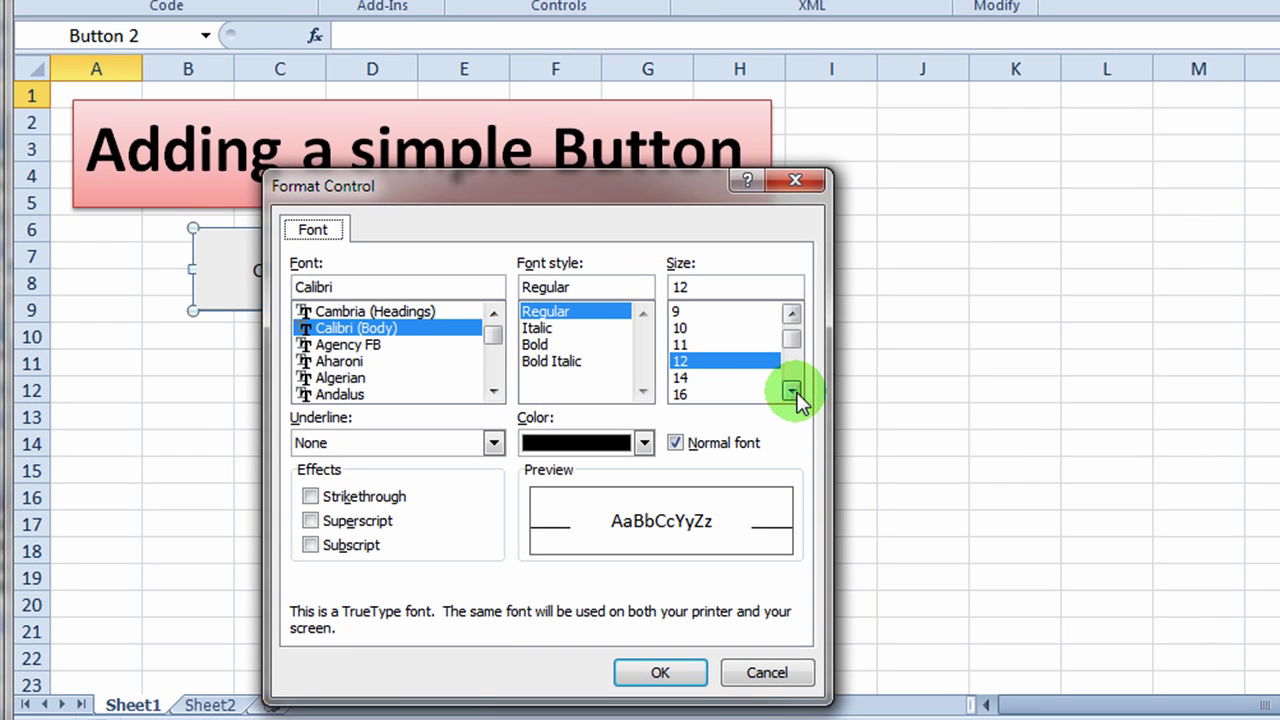
left_click(792, 391)
left_click(792, 391)
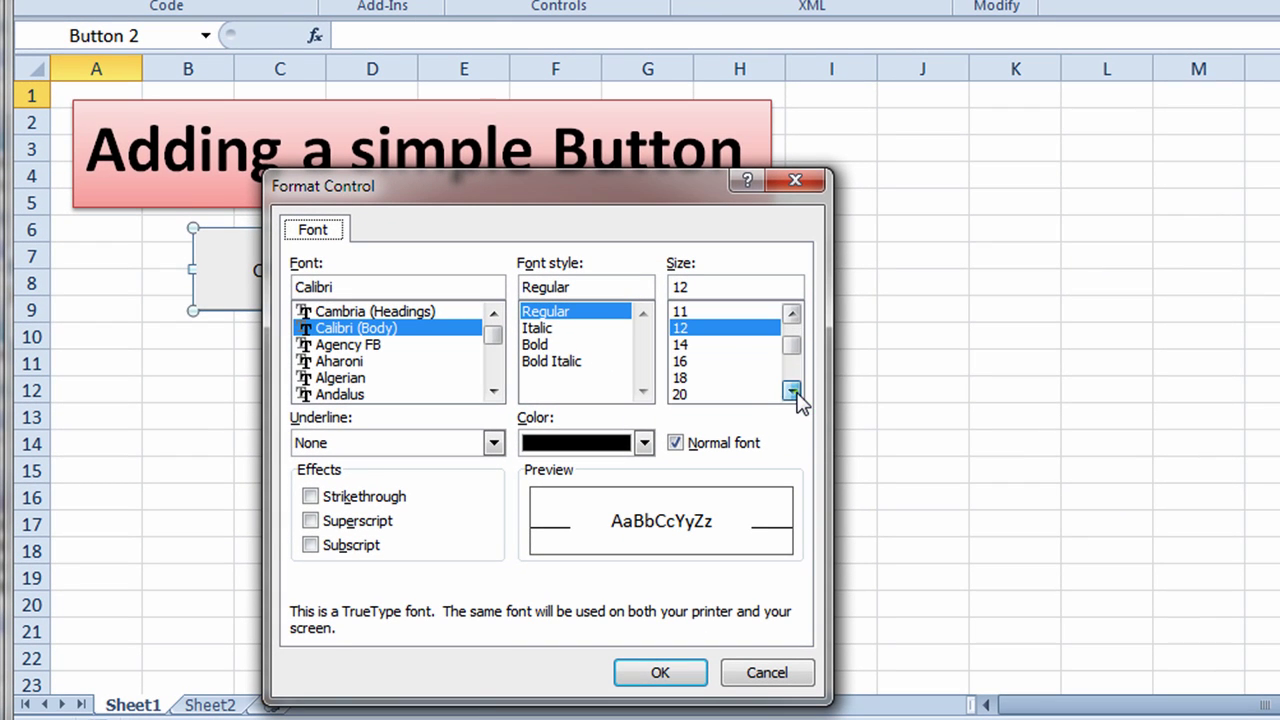
left_click(706, 378)
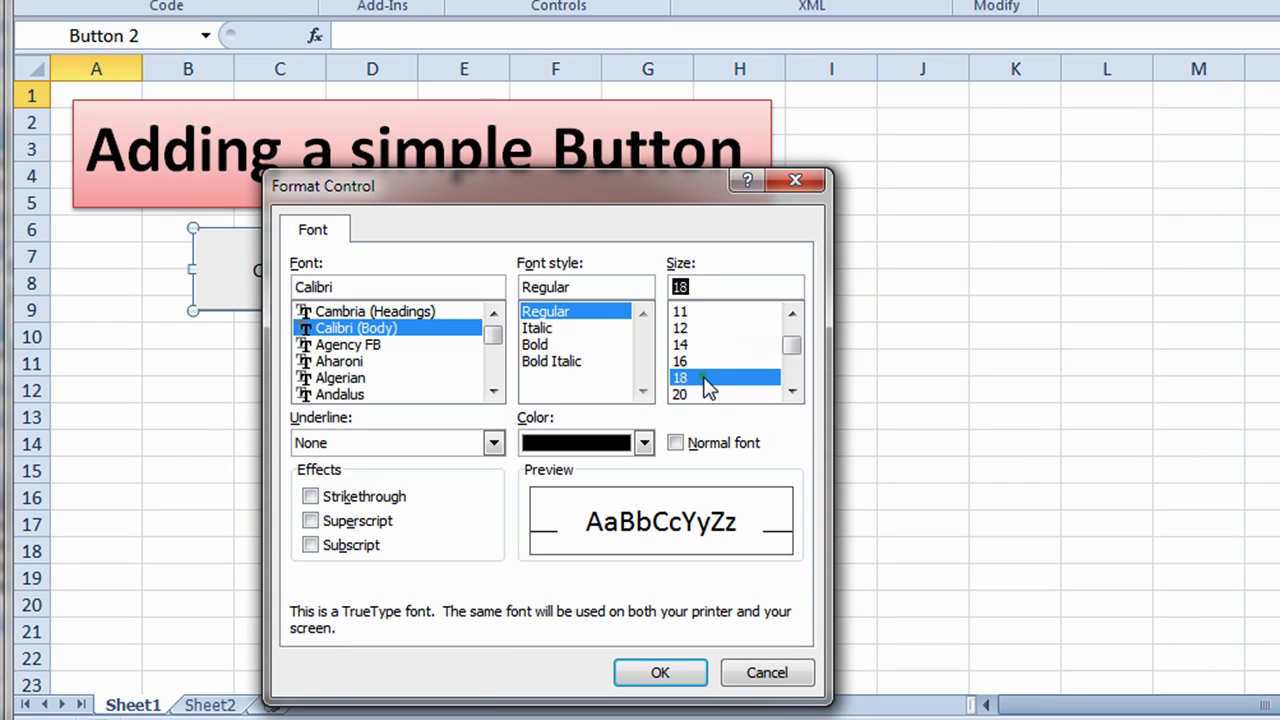
left_click(535, 344)
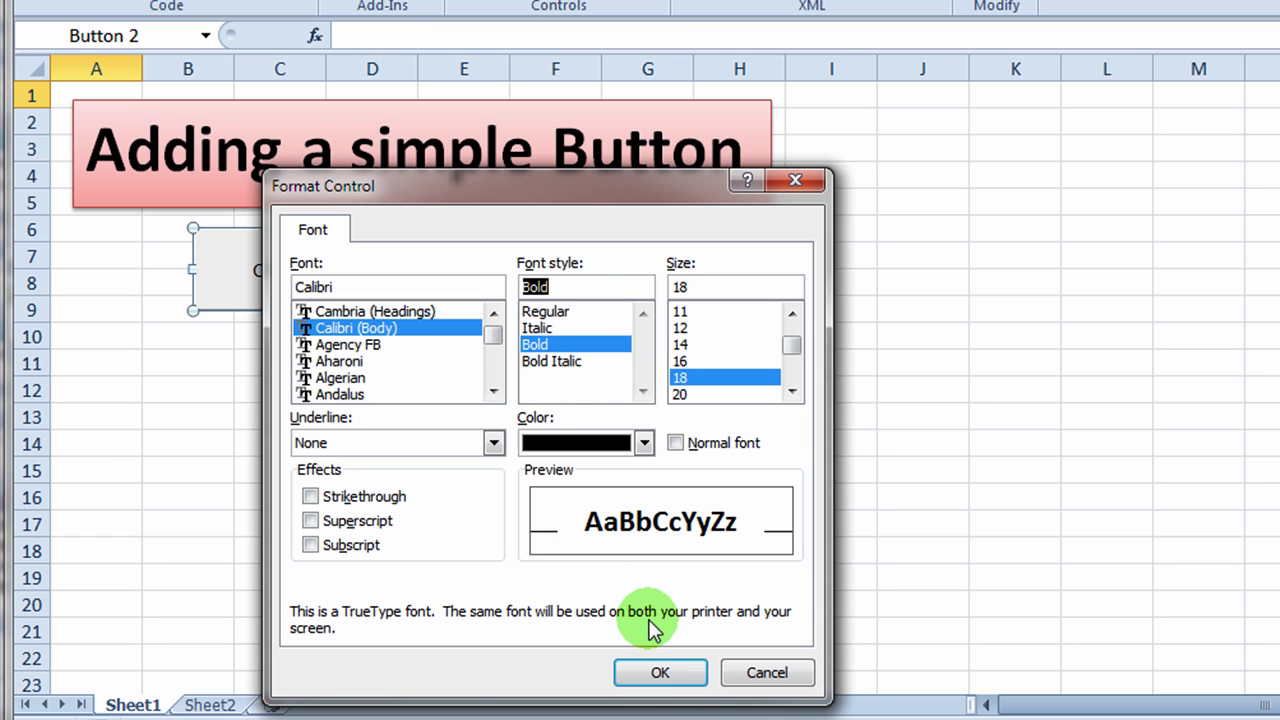
left_click(664, 674)
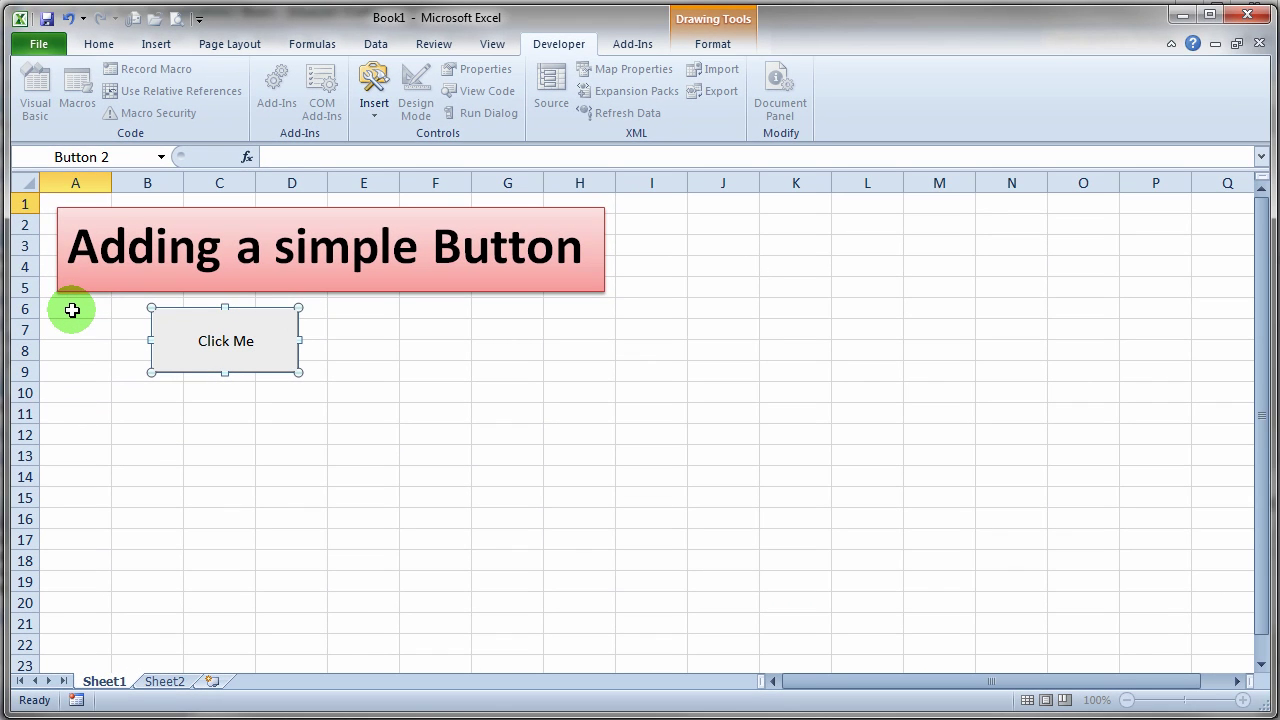
left_click(72, 310)
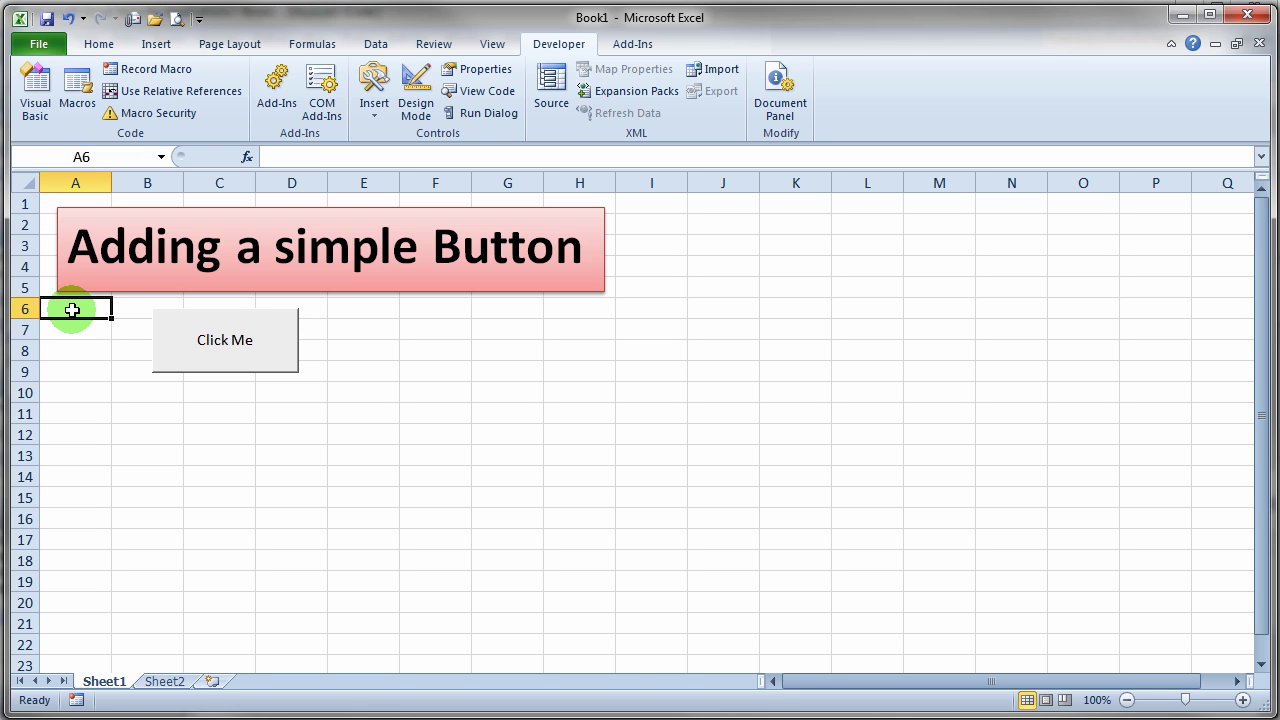
Step: Test the Click Me button by running its macro with a widget quantity and a cost of 10 per widget, dismissing each message
left_click(222, 342)
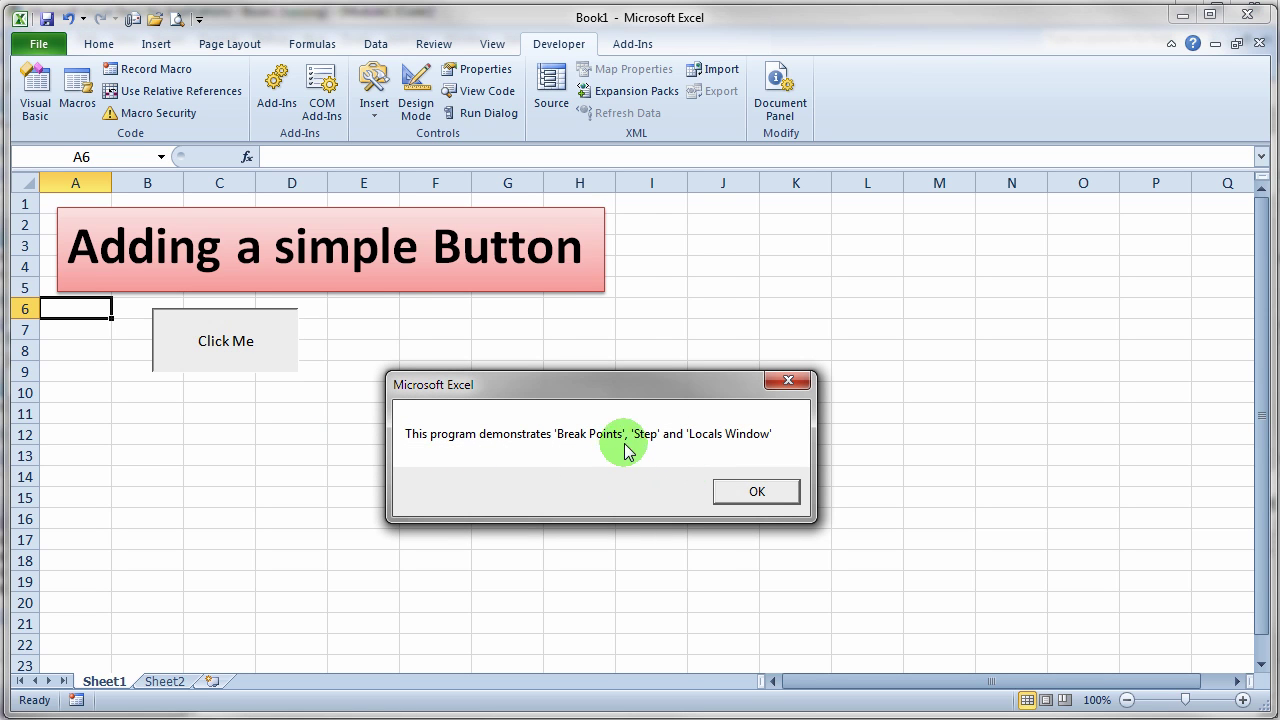
left_click(750, 492)
left_click(741, 492)
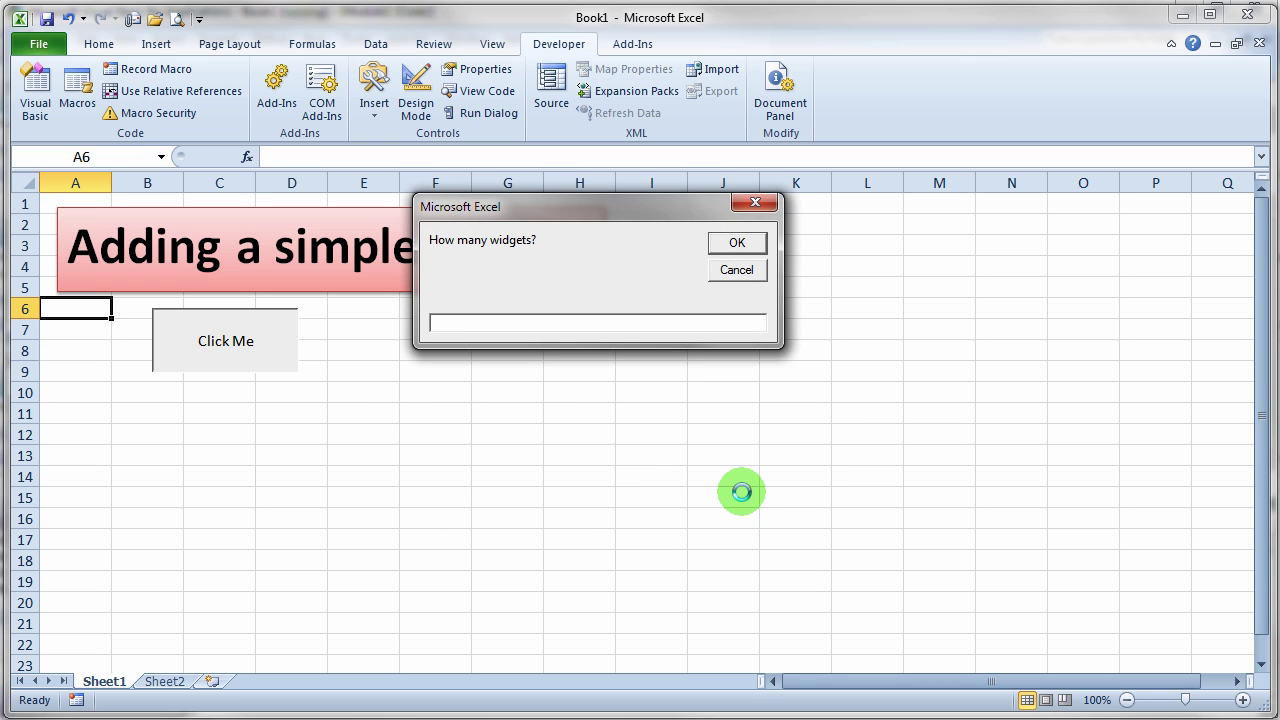
type("1")
key("Return")
type("1")
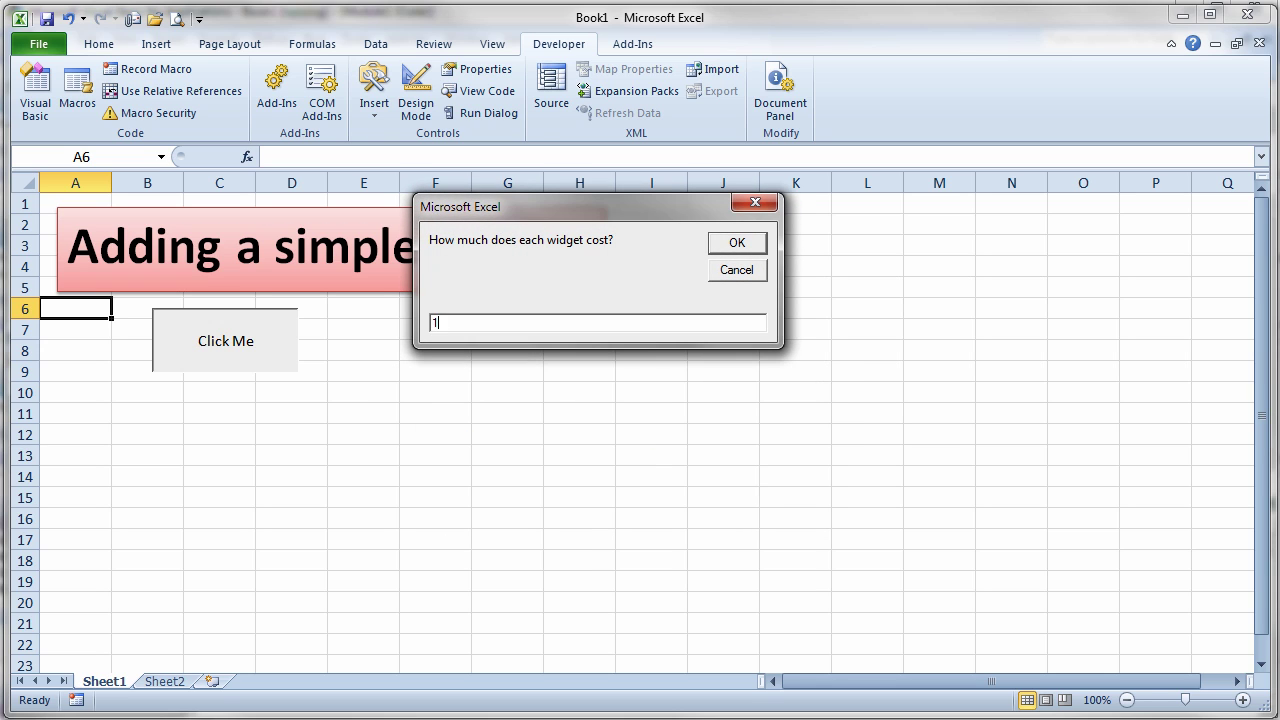
type("0")
key("Return")
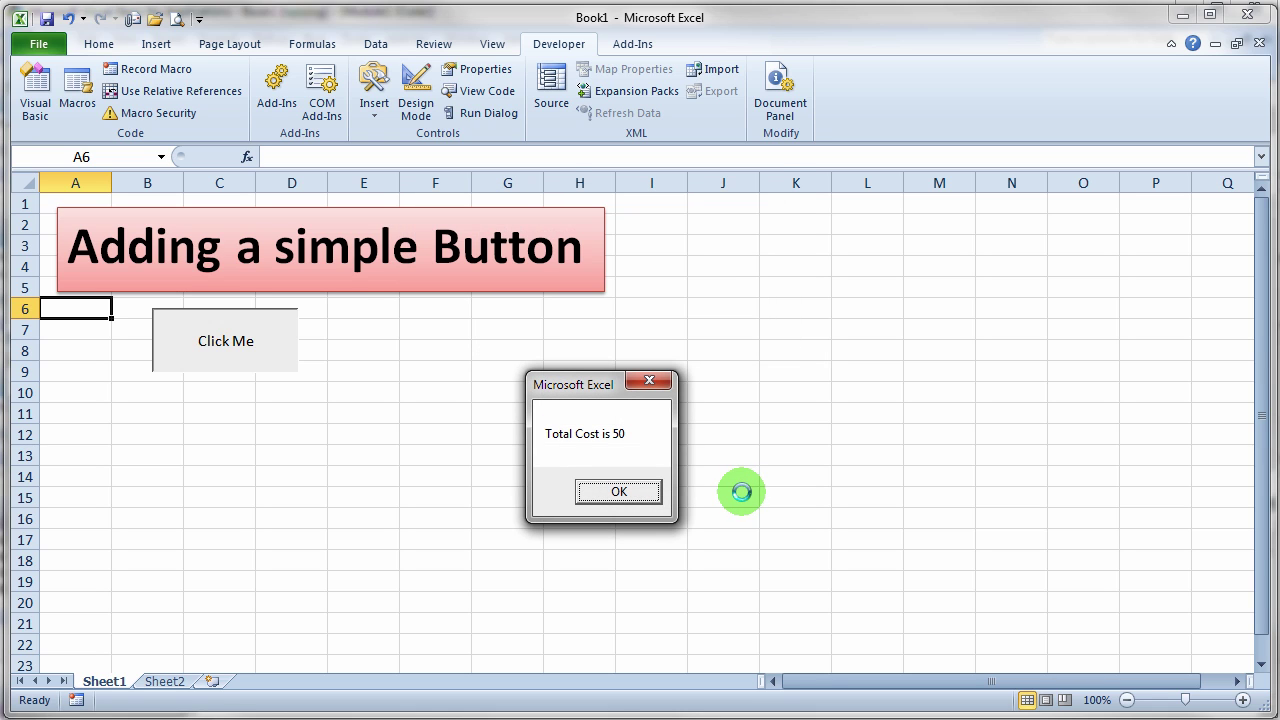
left_click(617, 492)
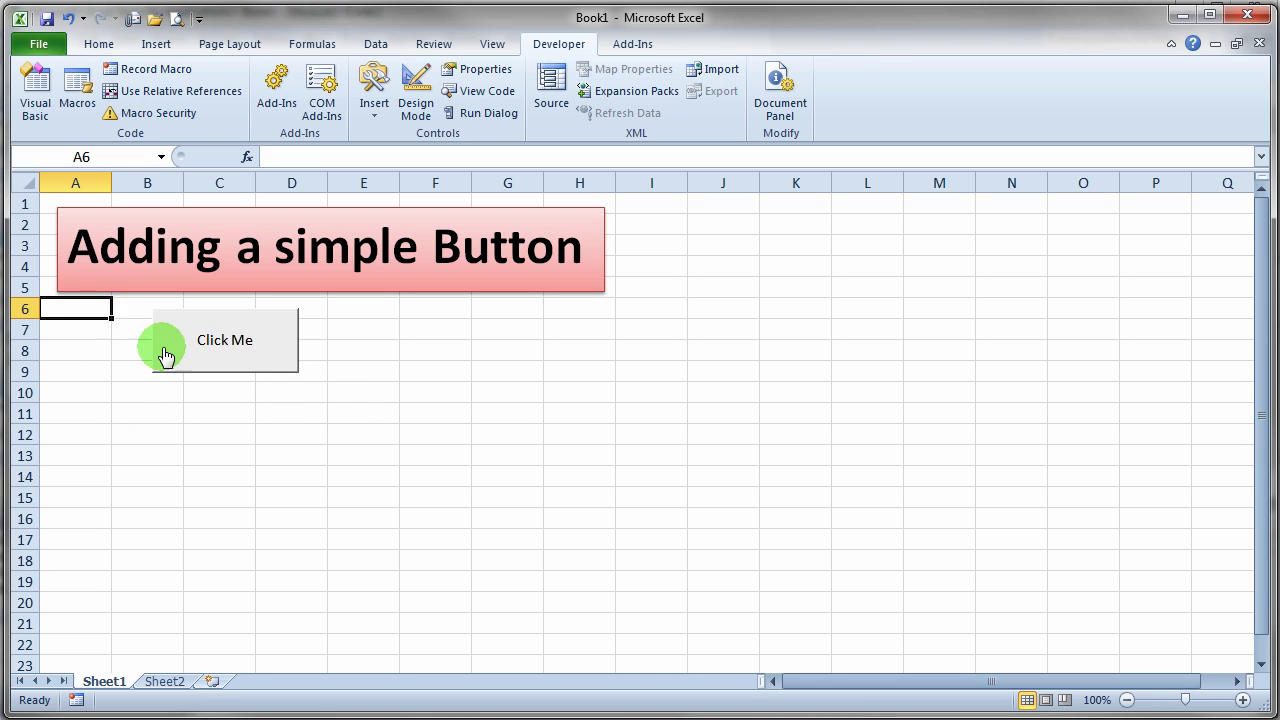
Step: Select the Click Me button without running its macro, move it slightly left toward column A, and deselect it
right_click(272, 343)
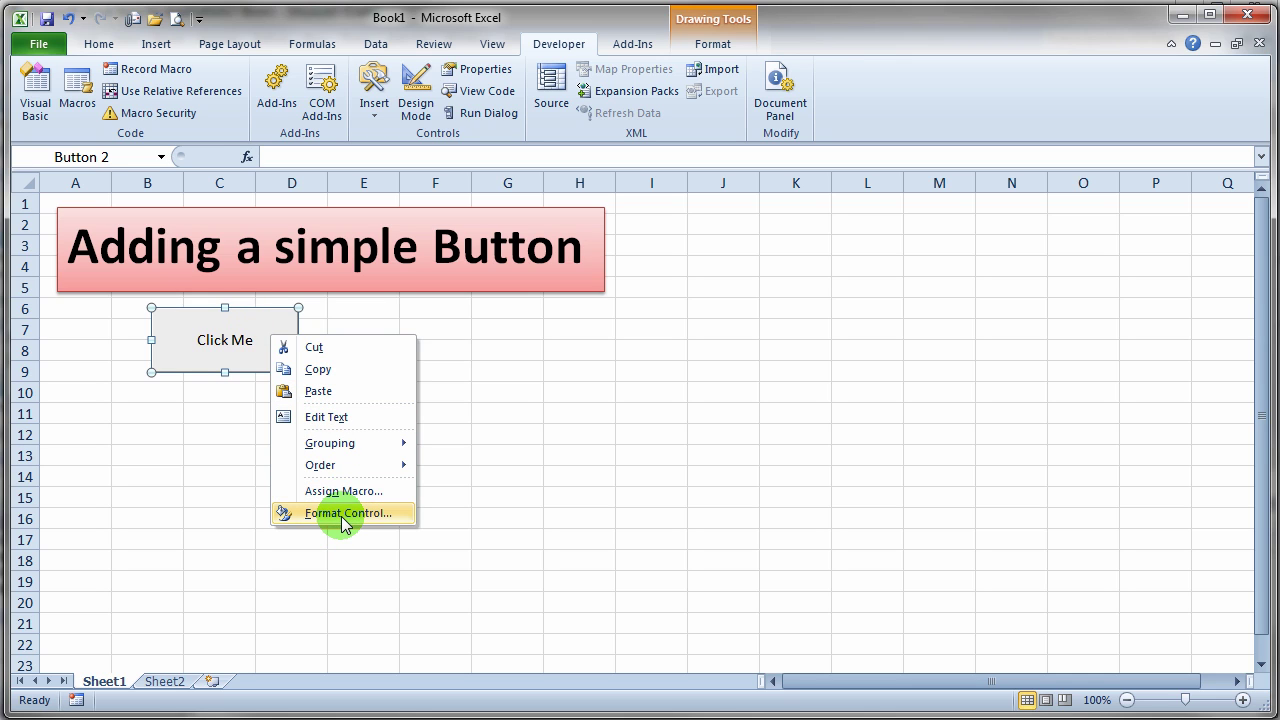
left_click(258, 322)
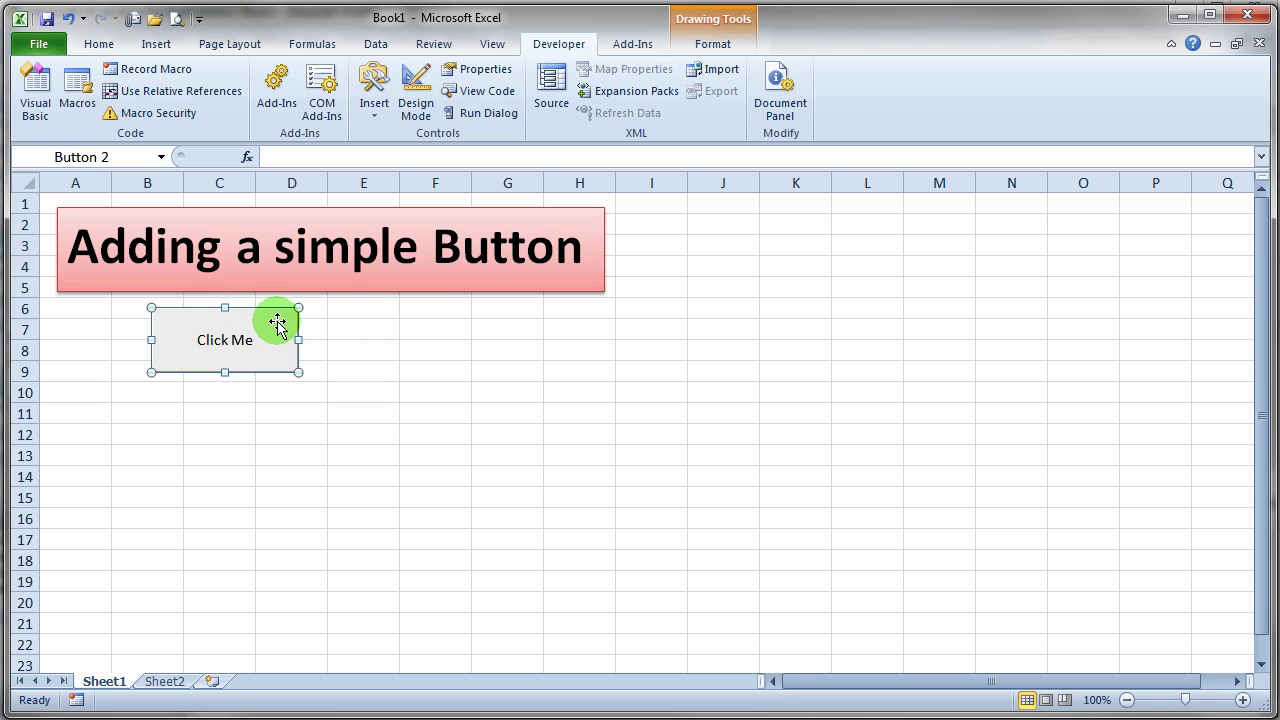
mouse_move(277, 323)
left_mouse_down()
mouse_move(426, 343)
mouse_move(261, 321)
left_mouse_up()
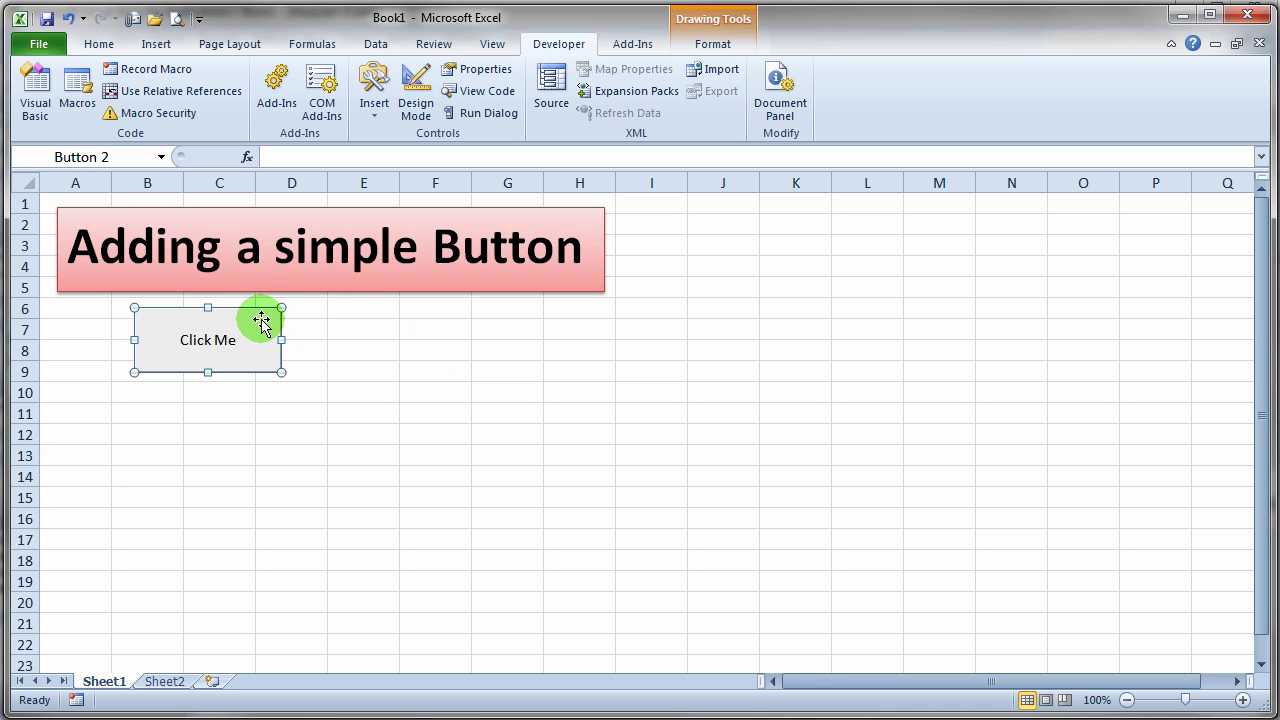
left_click(72, 309)
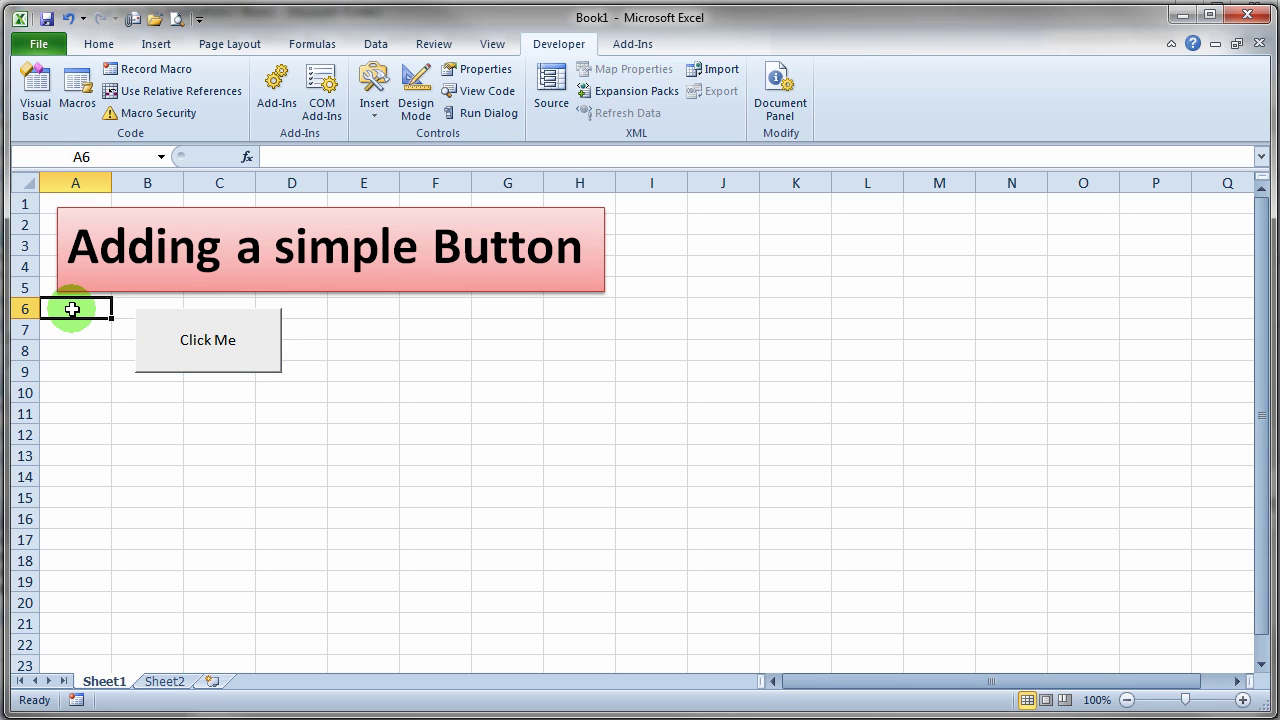